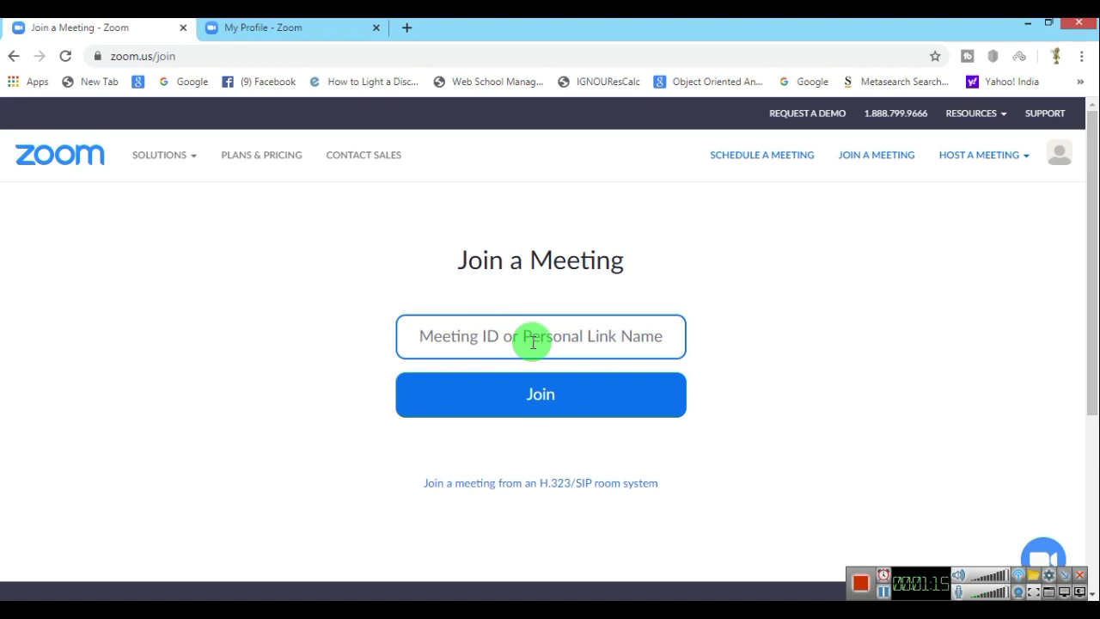
# Start scheduling a new meeting and replace its default topic with YouTube
pyautogui.click(756, 164)
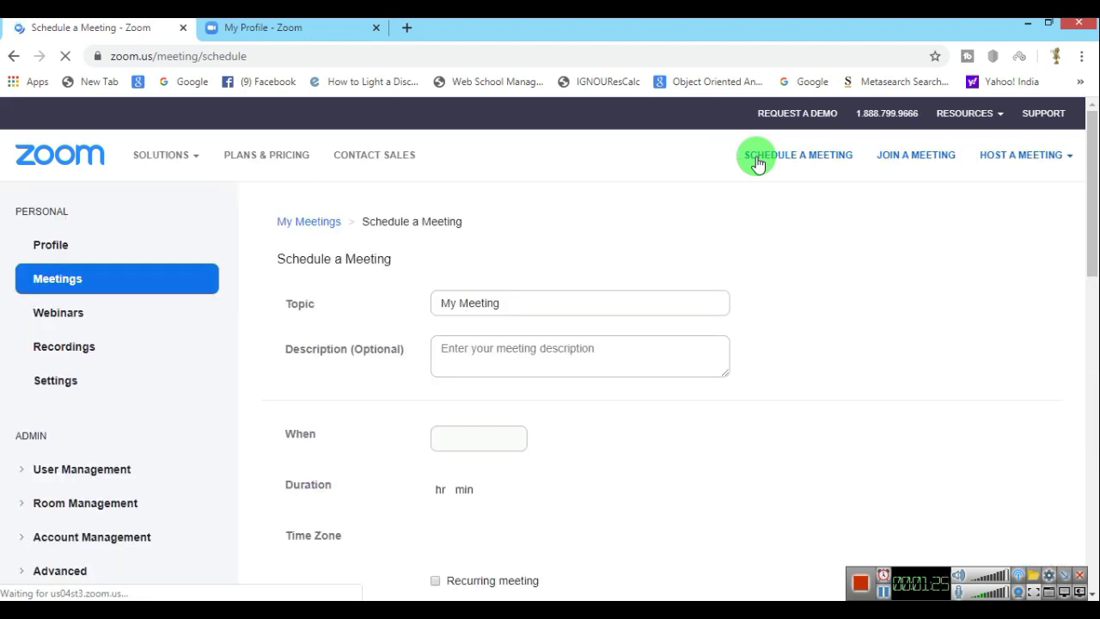
pyautogui.tripleClick(519, 302)
pyautogui.press('BackSpace')
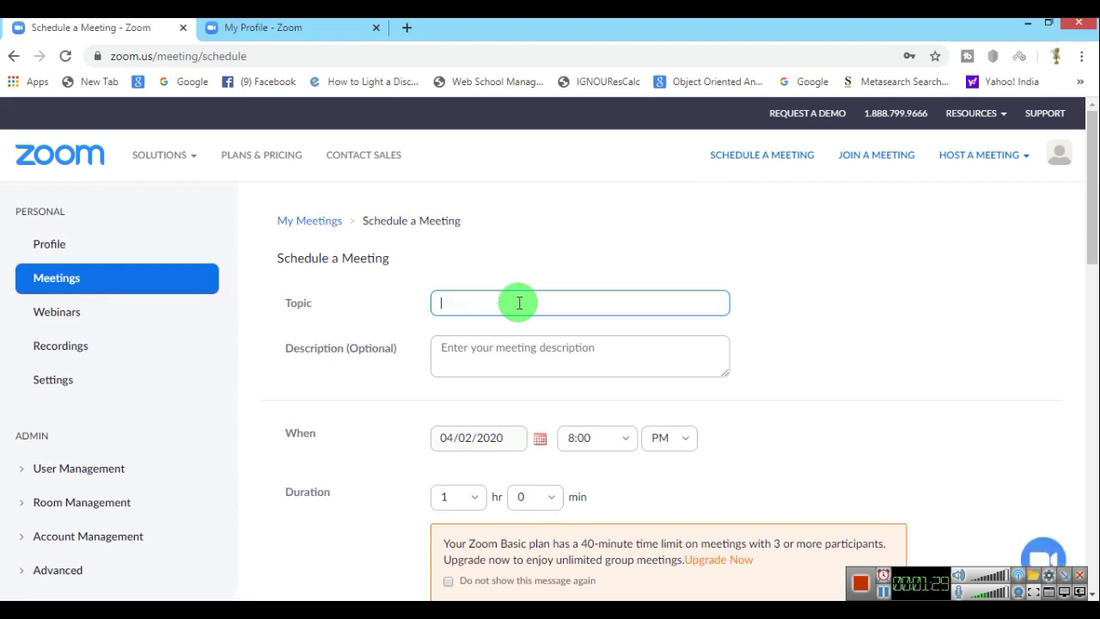
pyautogui.write('YouTube')
# Enter "About education Purpose" as the meeting description
pyautogui.click(503, 348)
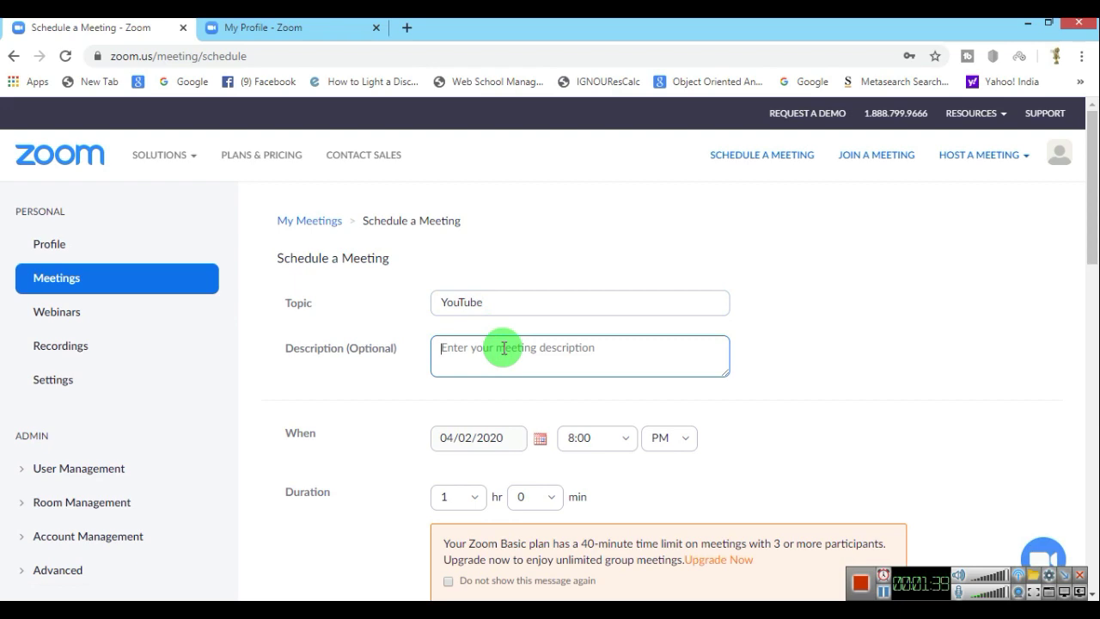
pyautogui.write('Ab')
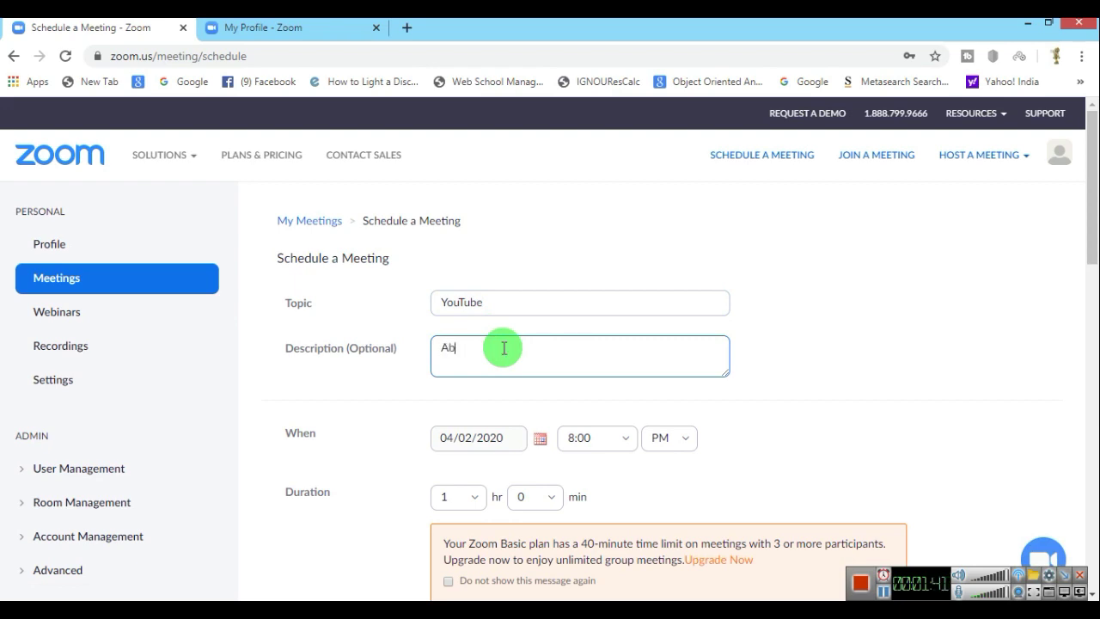
pyautogui.write('out education Purp')
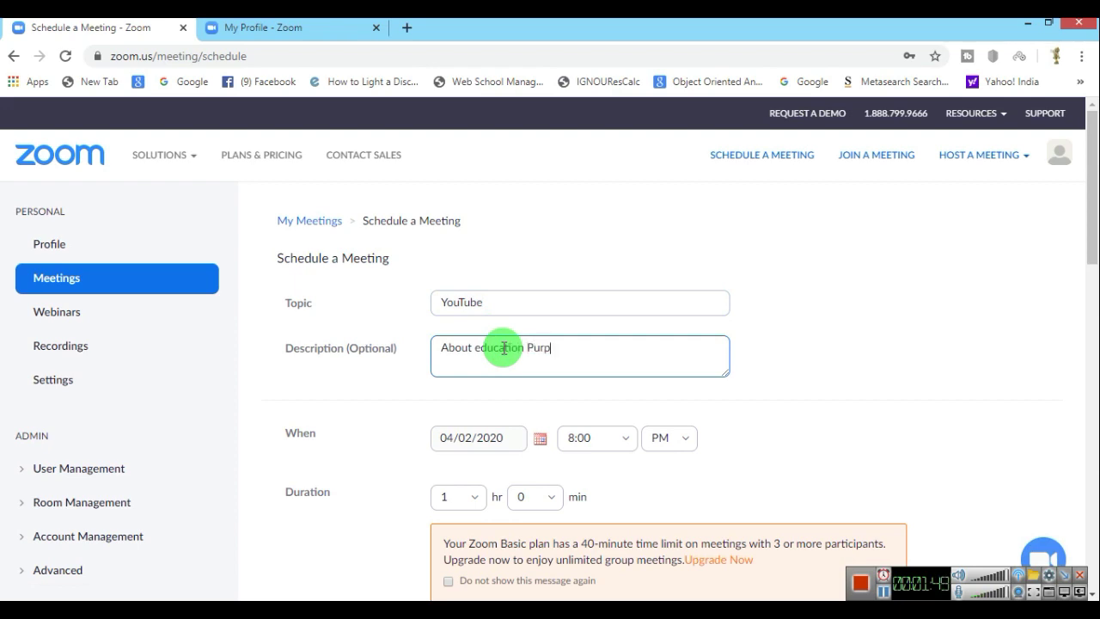
pyautogui.write('ose')
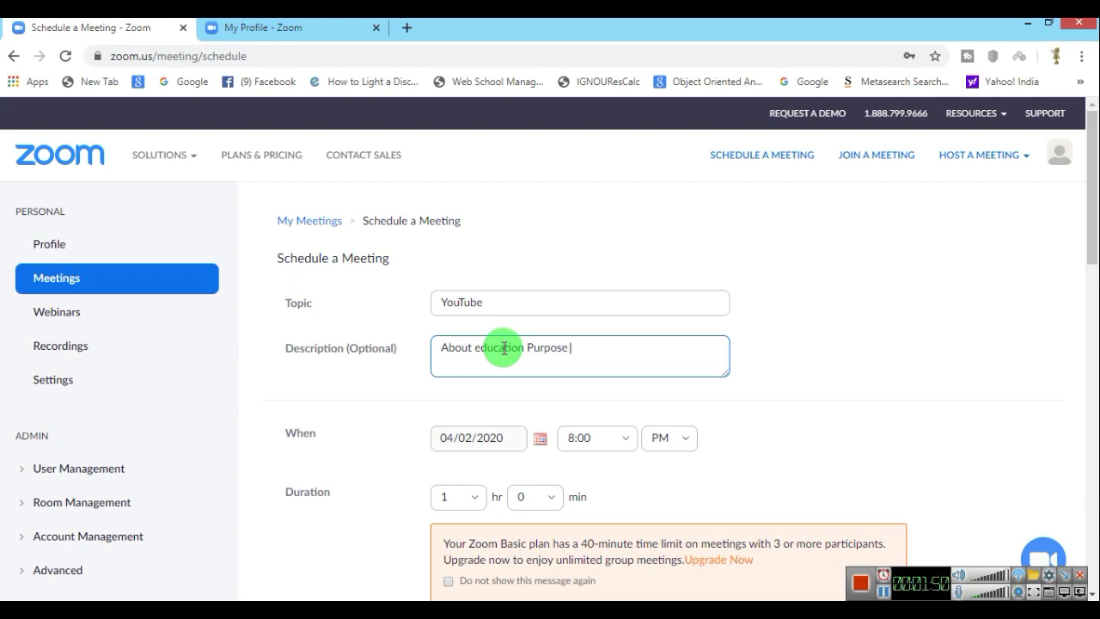
pyautogui.click(462, 447)
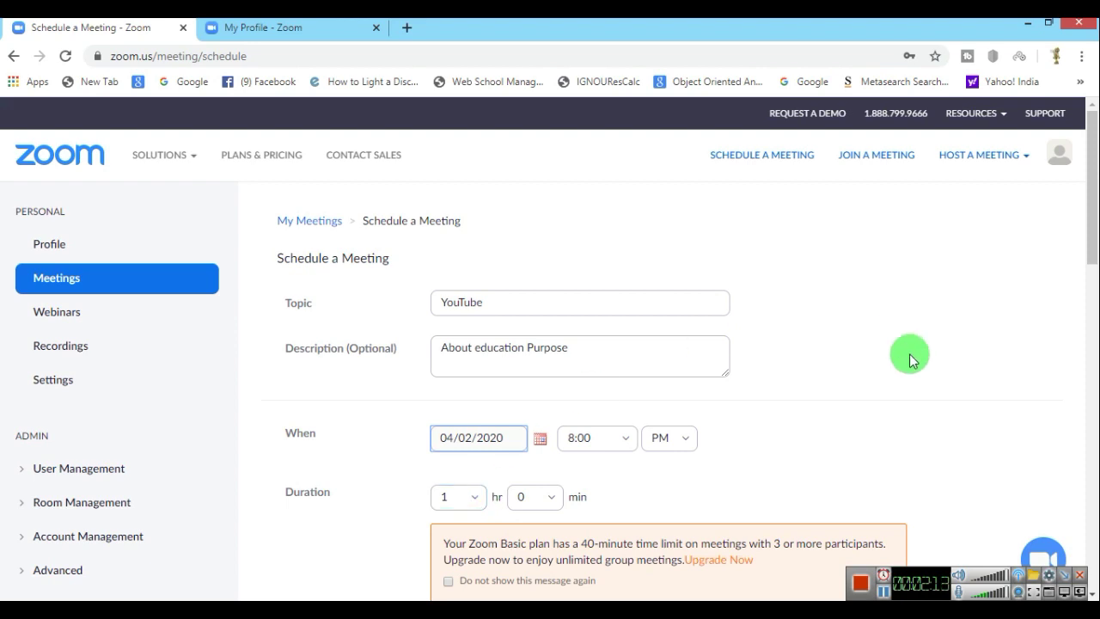
# Turn off the required meeting password and set the host video to on for the scheduled meeting
pyautogui.moveTo(1092, 238); pyautogui.dragTo(1093, 270)
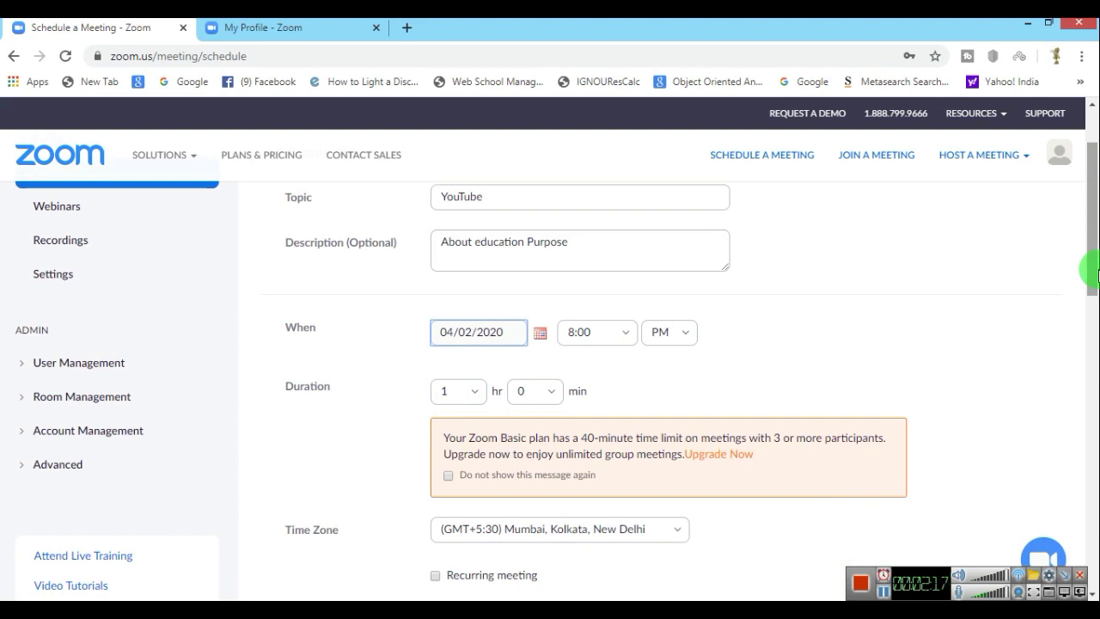
pyautogui.moveTo(1091, 269); pyautogui.dragTo(1093, 373)
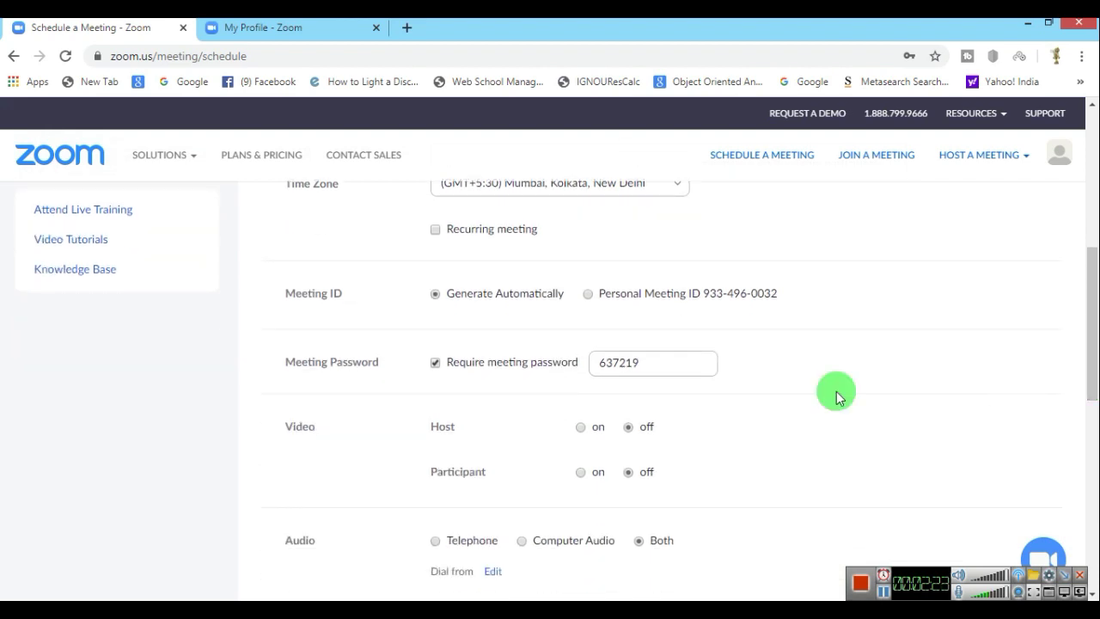
pyautogui.click(435, 362)
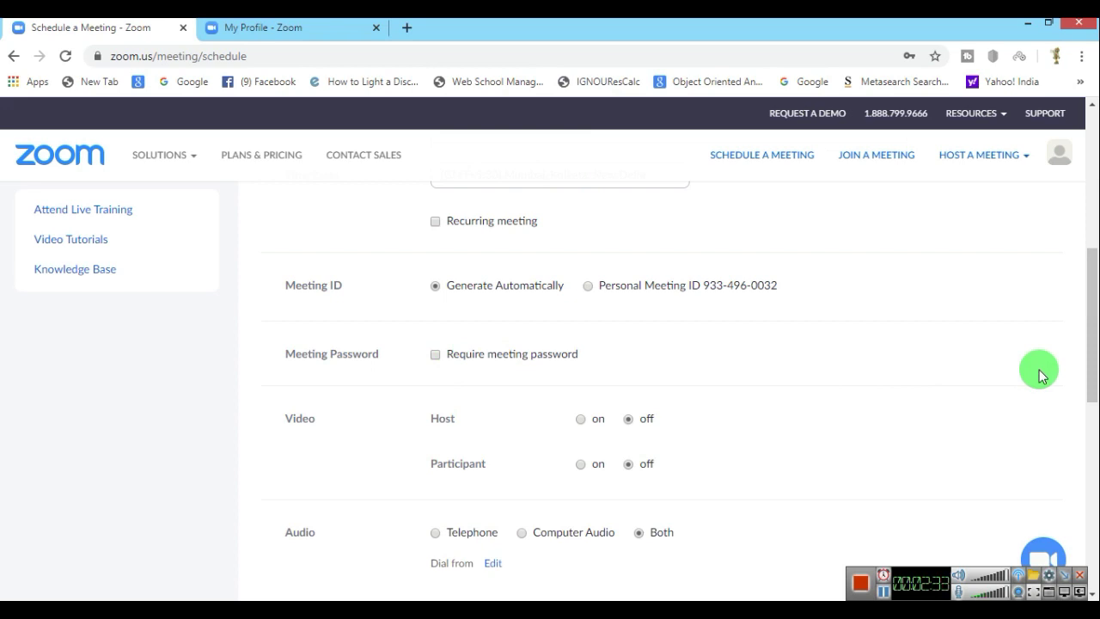
pyautogui.click(583, 420)
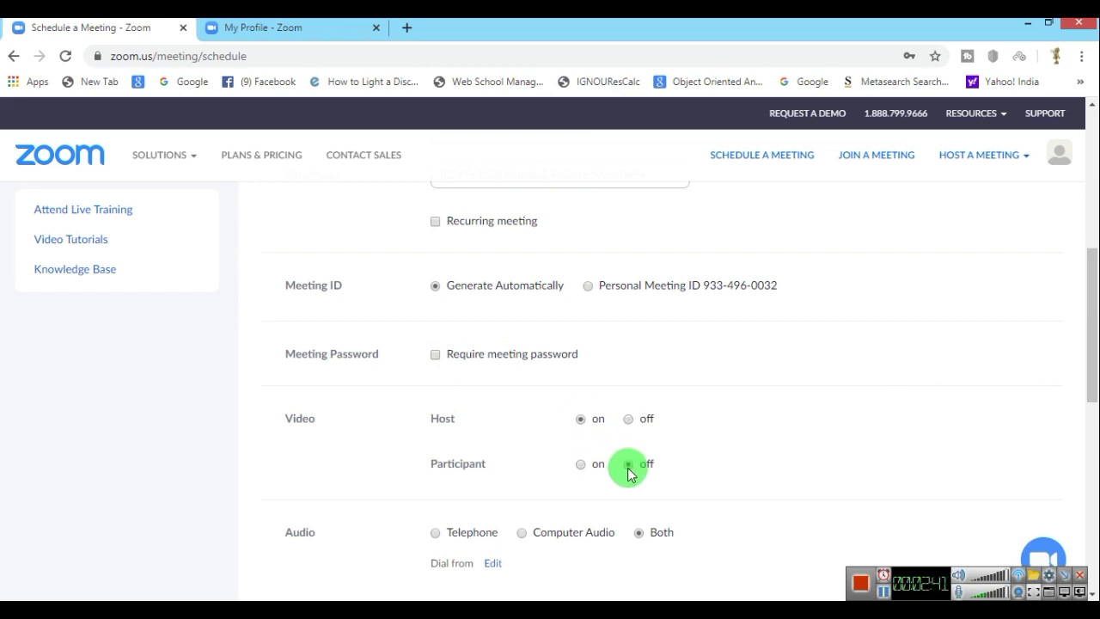
# Examine the audio choices and meeting options in the rest of the scheduling form
pyautogui.moveTo(1092, 332); pyautogui.dragTo(1093, 389)
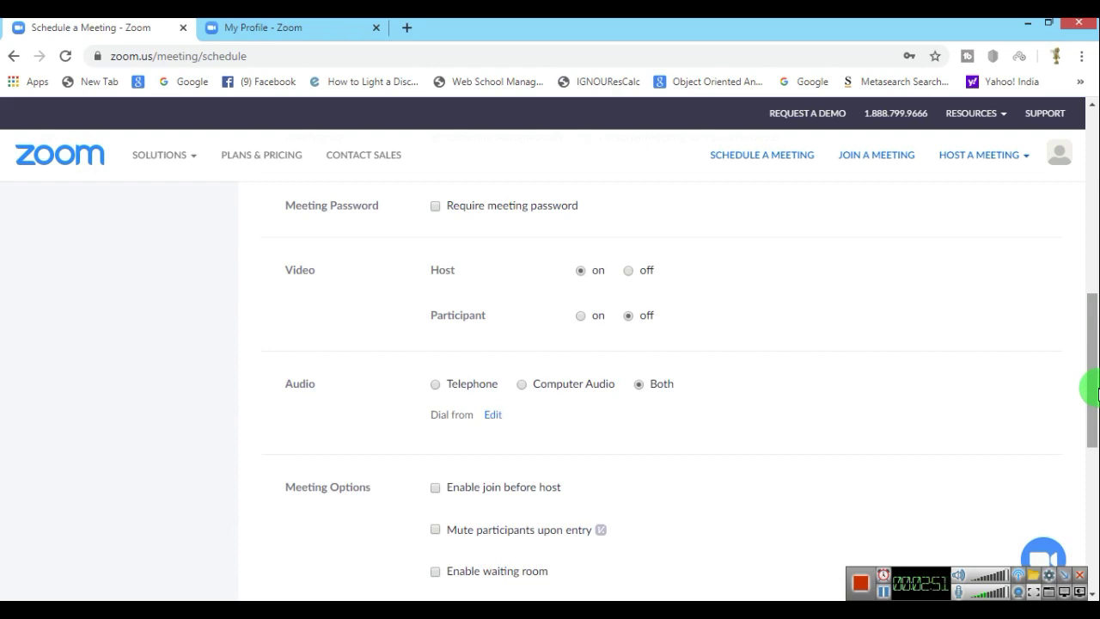
pyautogui.moveTo(1092, 370); pyautogui.dragTo(1092, 411)
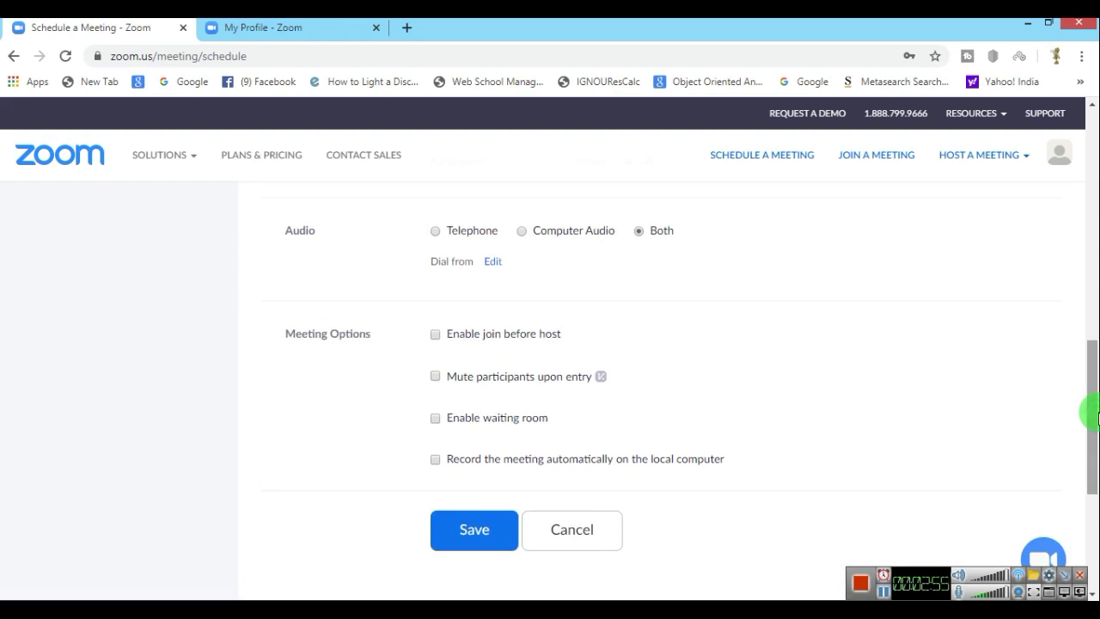
pyautogui.moveTo(1093, 412); pyautogui.dragTo(1092, 150)
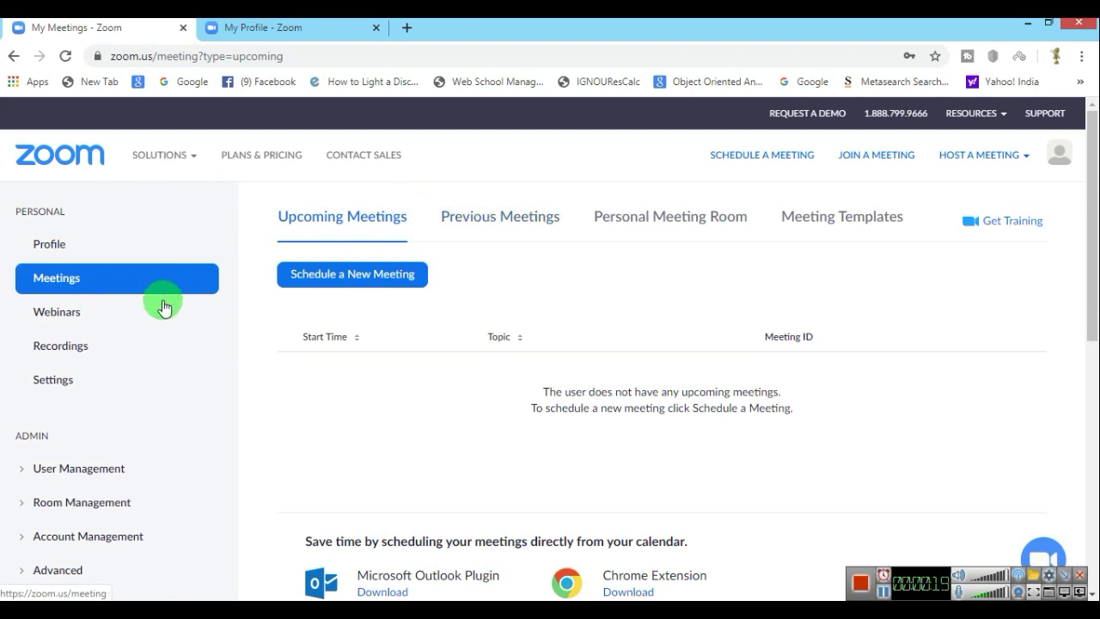
# Enable muting participants upon entry in the account's meeting settings
pyautogui.click(49, 381)
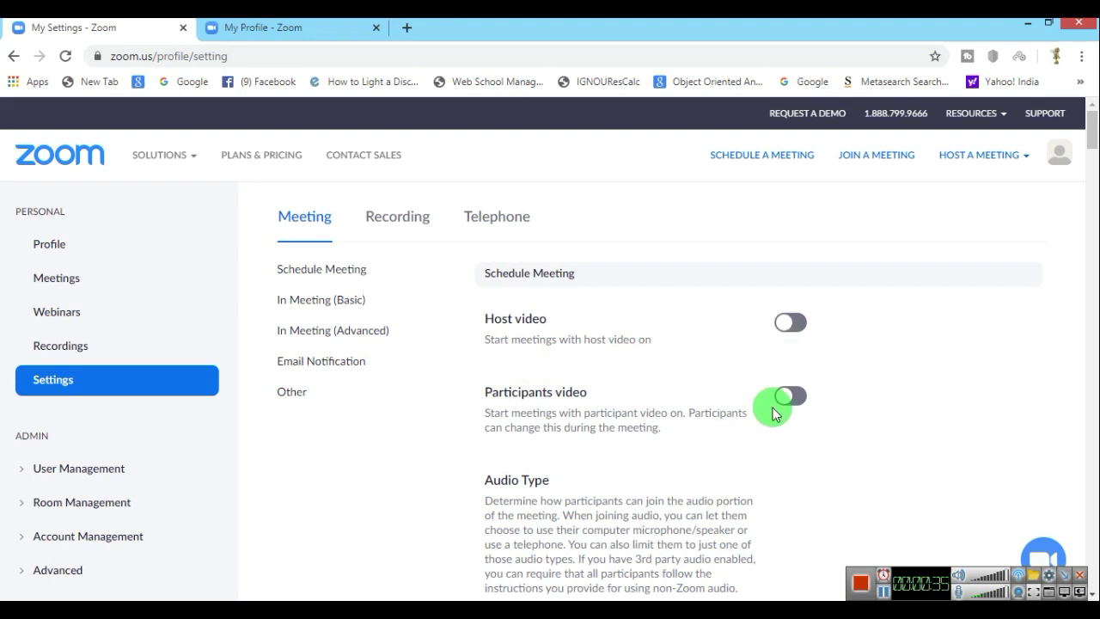
pyautogui.scroll(-3, 1096, 160)
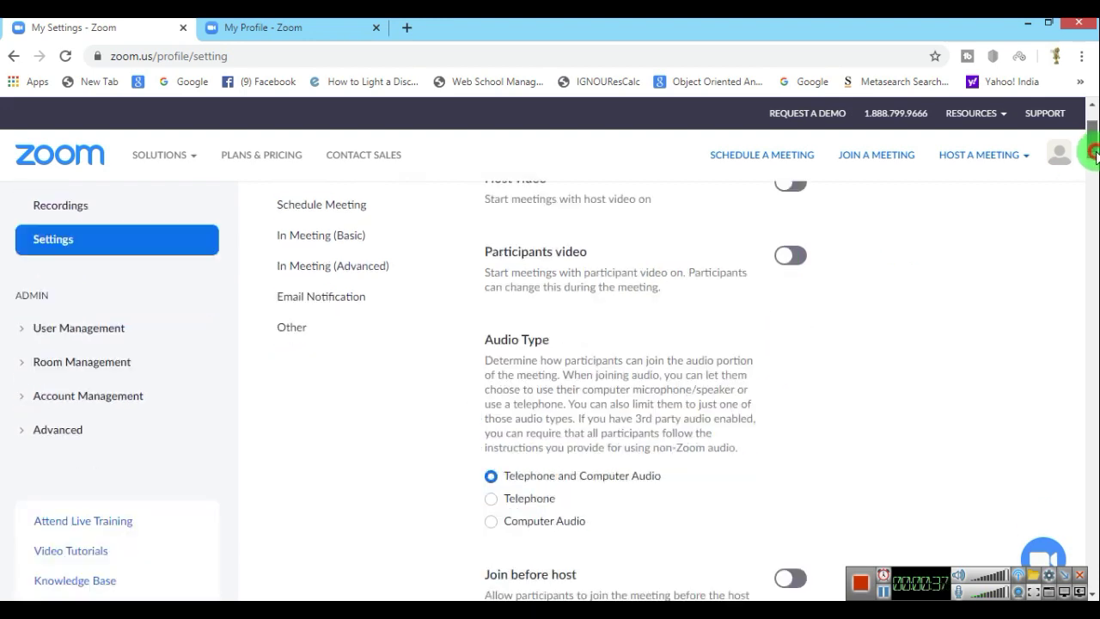
pyautogui.moveTo(1097, 160); pyautogui.dragTo(1096, 169)
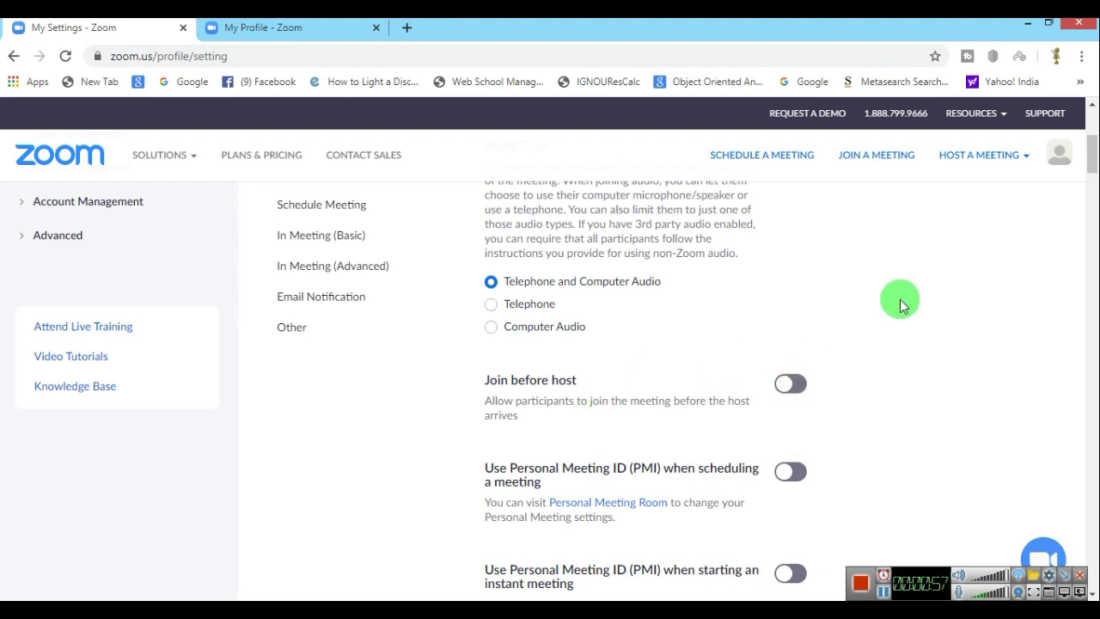
pyautogui.moveTo(1091, 161); pyautogui.dragTo(1093, 186)
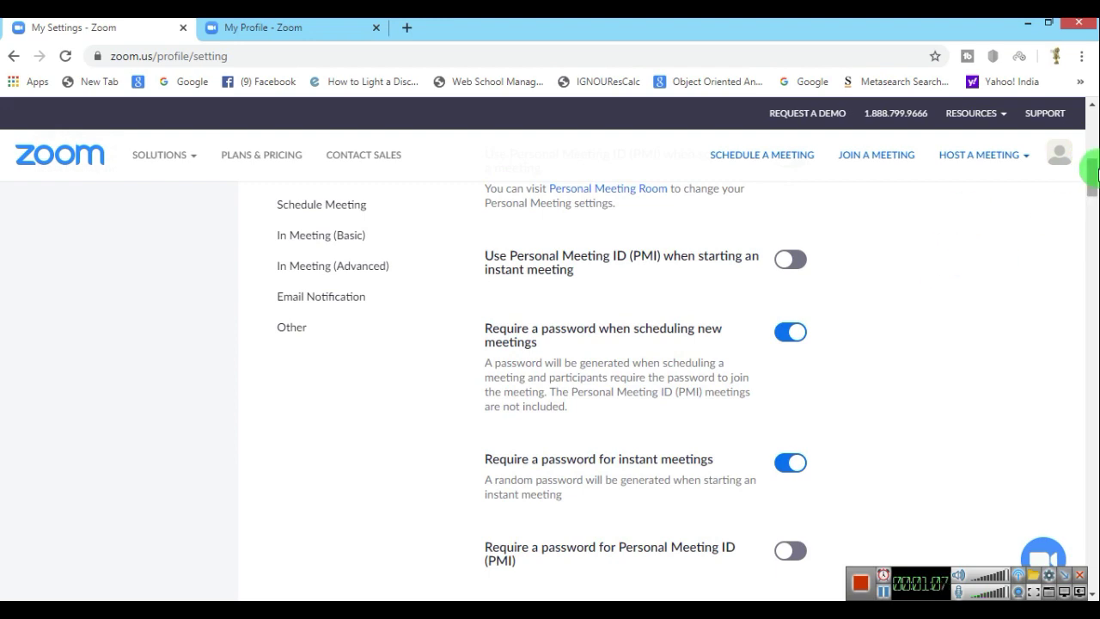
pyautogui.moveTo(1091, 177); pyautogui.dragTo(1093, 184)
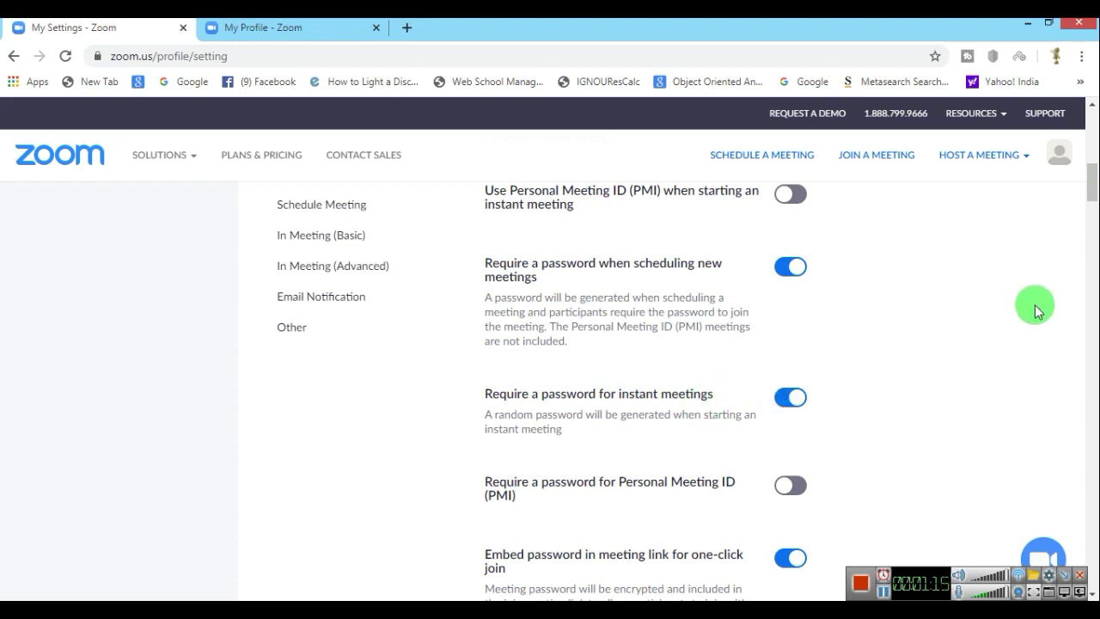
pyautogui.moveTo(1090, 184); pyautogui.dragTo(1094, 243)
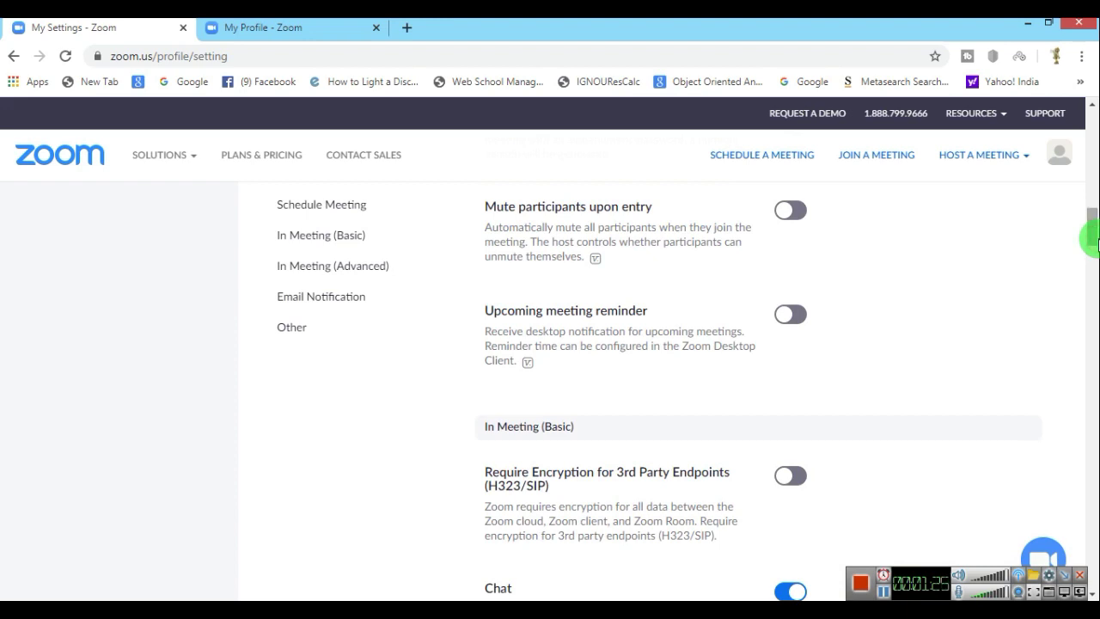
pyautogui.click(785, 215)
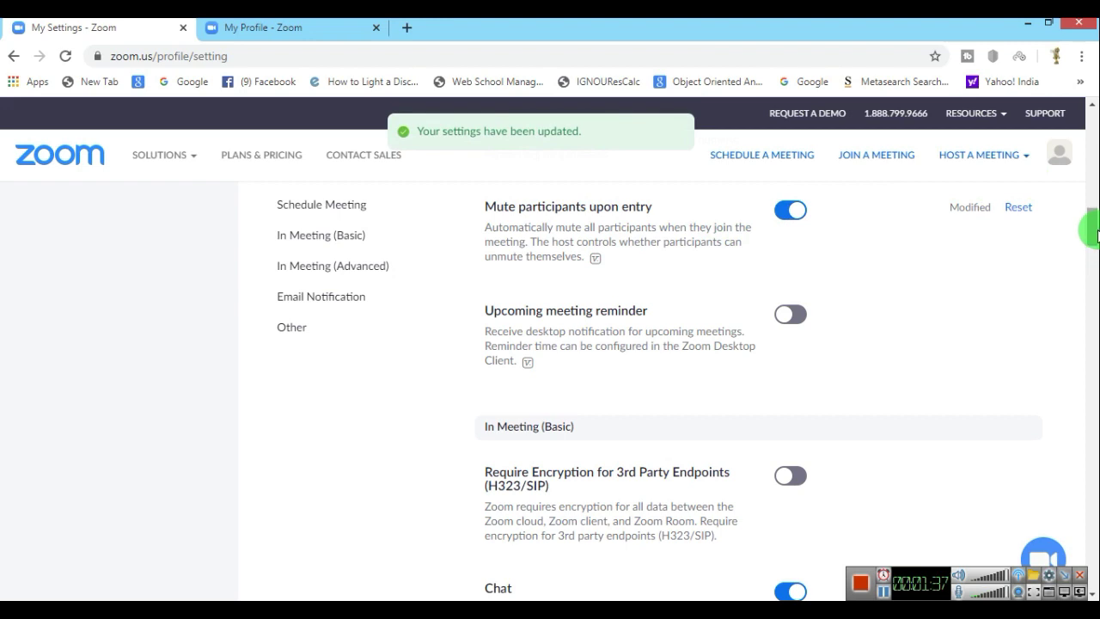
# Review the chat and file transfer settings among the basic in-meeting options
pyautogui.moveTo(1095, 232); pyautogui.dragTo(1095, 252)
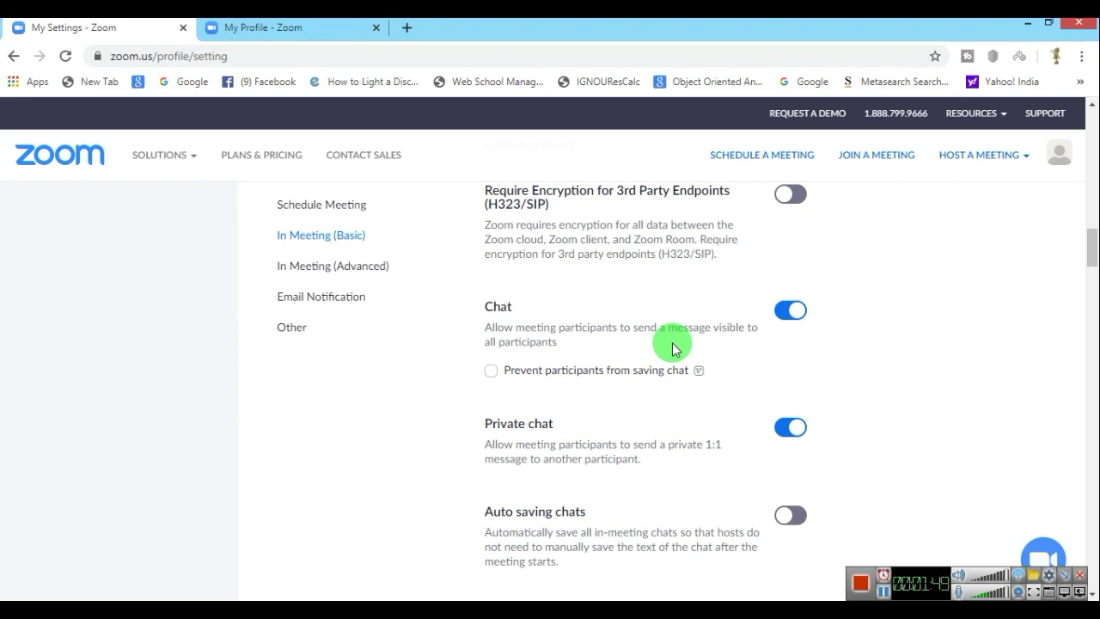
pyautogui.click(788, 310)
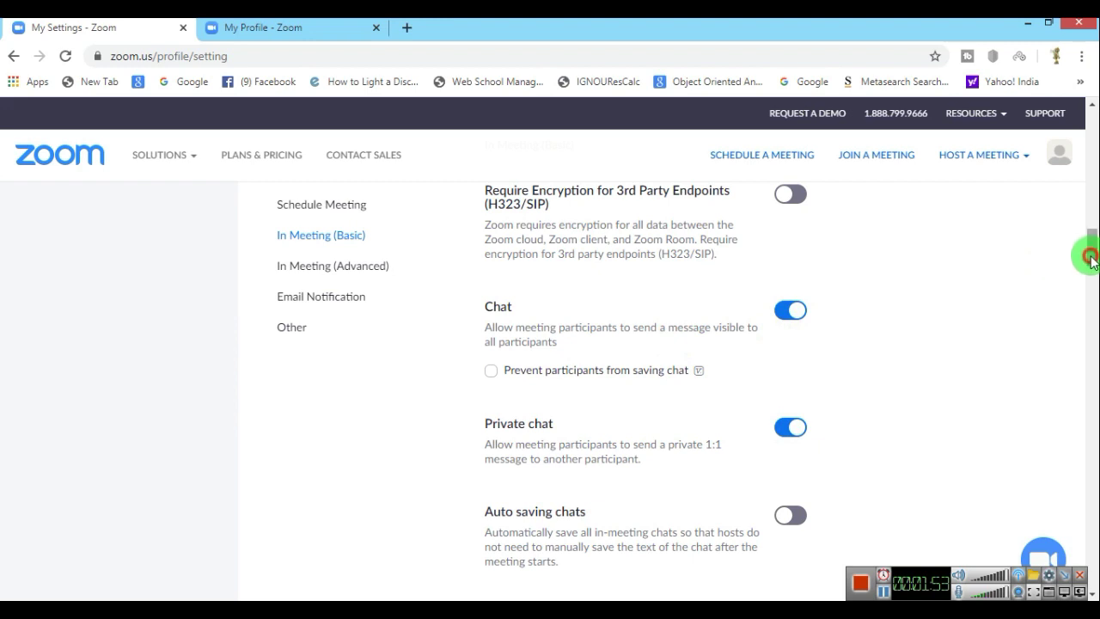
pyautogui.moveTo(1089, 258); pyautogui.dragTo(1094, 287)
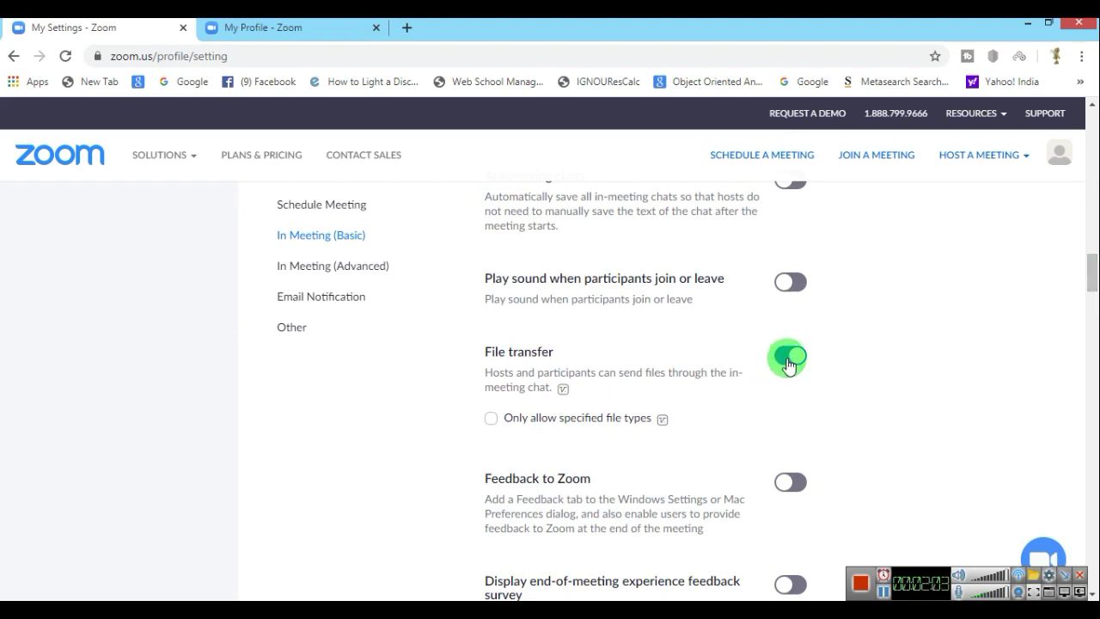
# Set who can share under Screen sharing to Host Only
pyautogui.moveTo(1091, 269); pyautogui.dragTo(1094, 318)
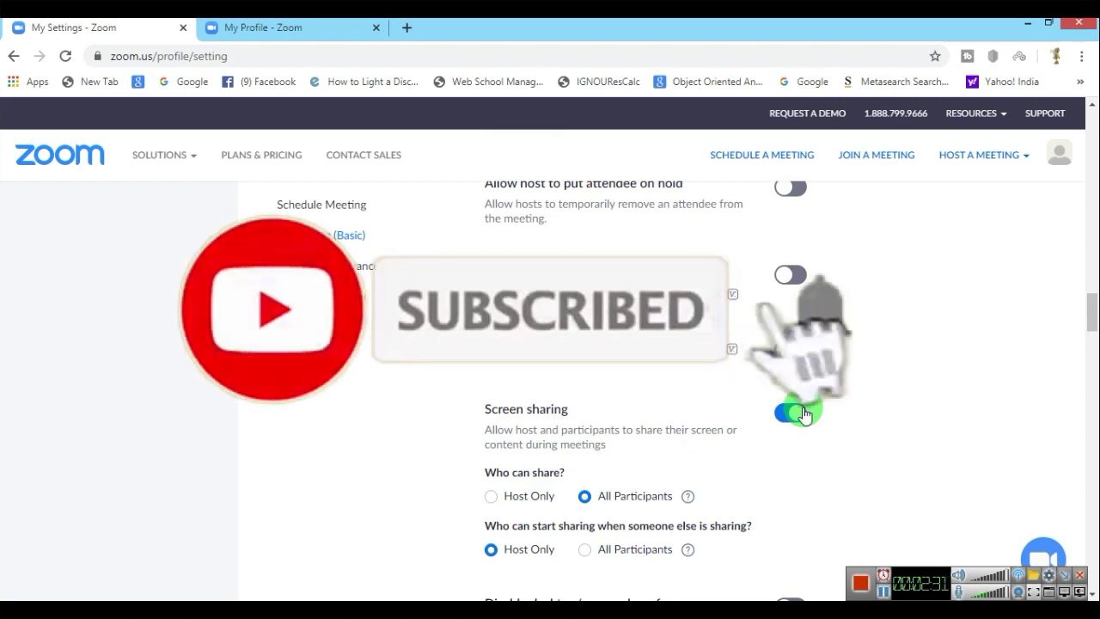
pyautogui.click(490, 497)
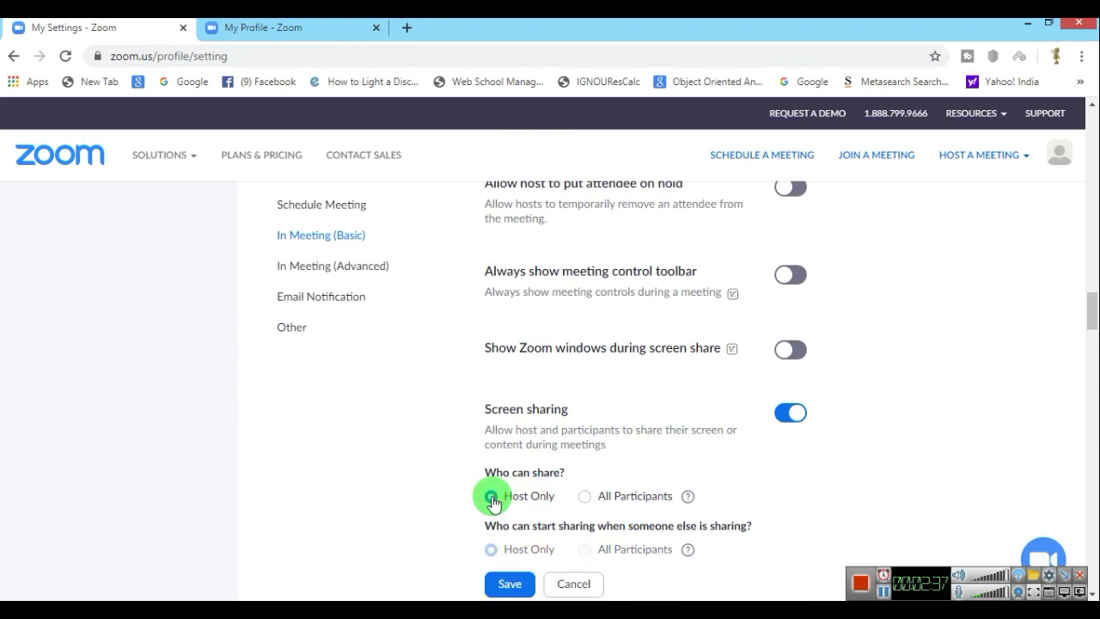
pyautogui.click(504, 584)
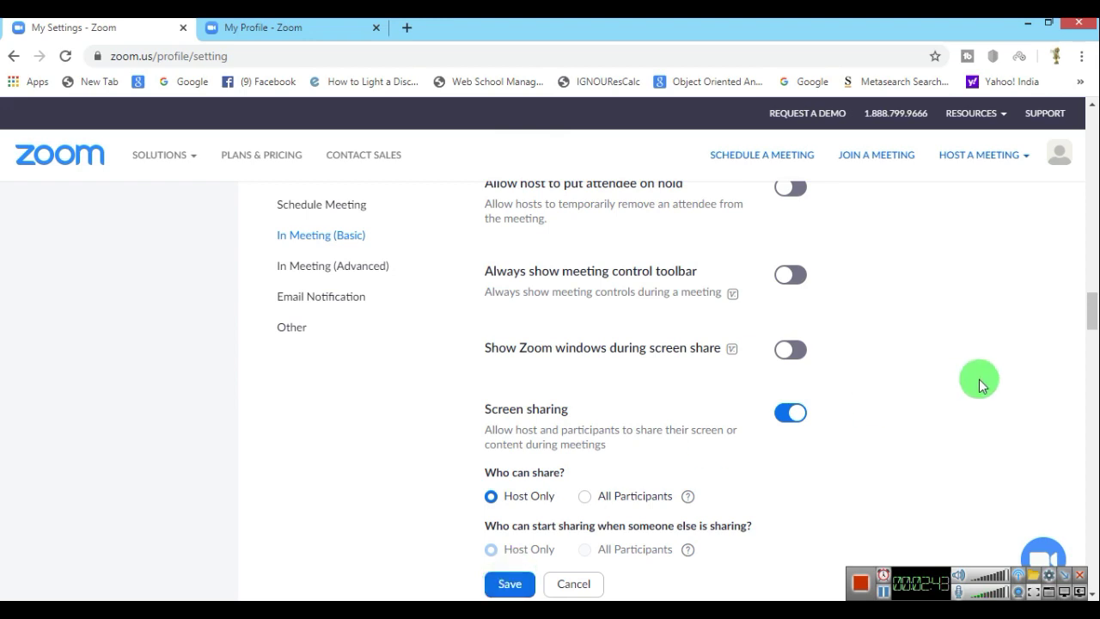
# Review the desktop share, annotation and whiteboard settings for participants
pyautogui.moveTo(1090, 302); pyautogui.dragTo(1092, 328)
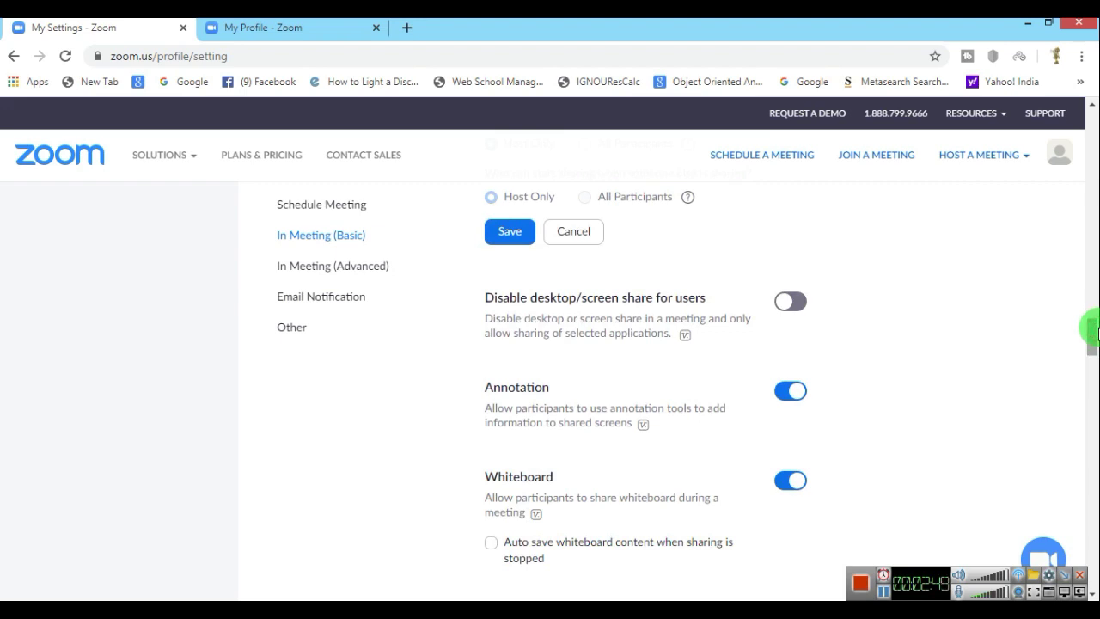
pyautogui.click(796, 396)
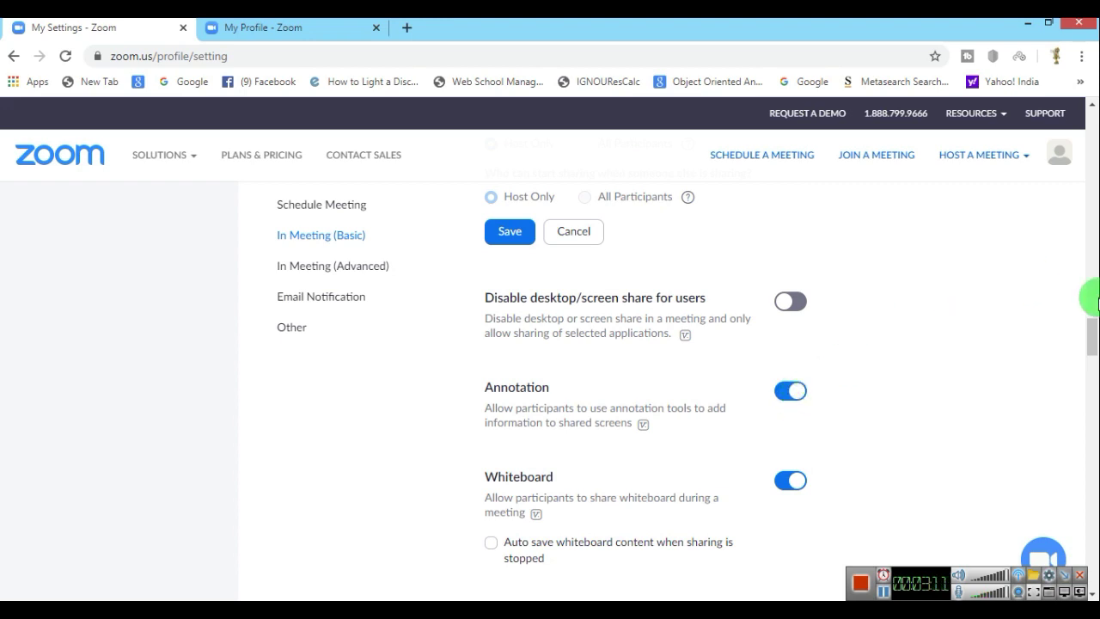
pyautogui.moveTo(1092, 323)
pyautogui.mouseDown()
pyautogui.moveTo(1095, 505)
pyautogui.moveTo(1091, 114)
pyautogui.mouseUp()
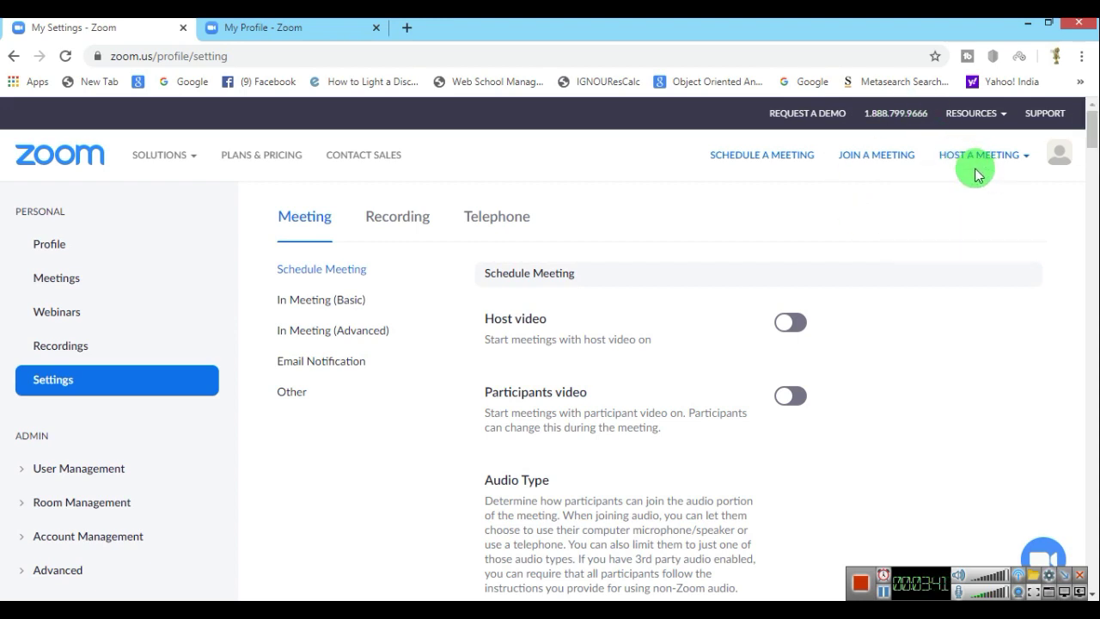
# Host a meeting with video off in the Zoom desktop app and dismiss the Join Audio prompt without joining
pyautogui.moveTo(978, 163)
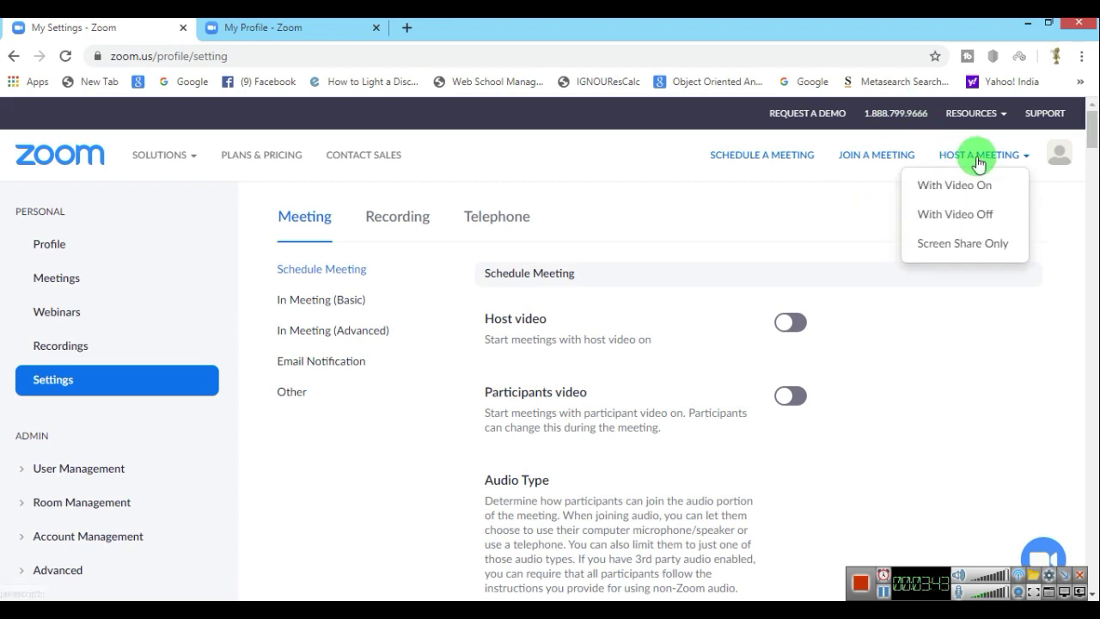
pyautogui.click(963, 221)
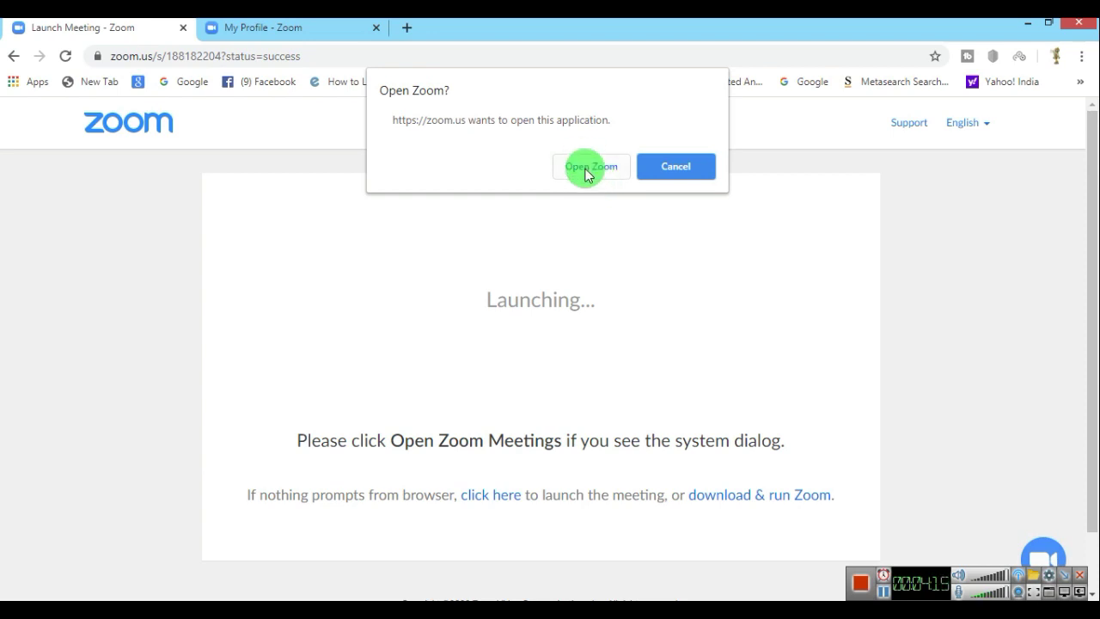
pyautogui.click(588, 167)
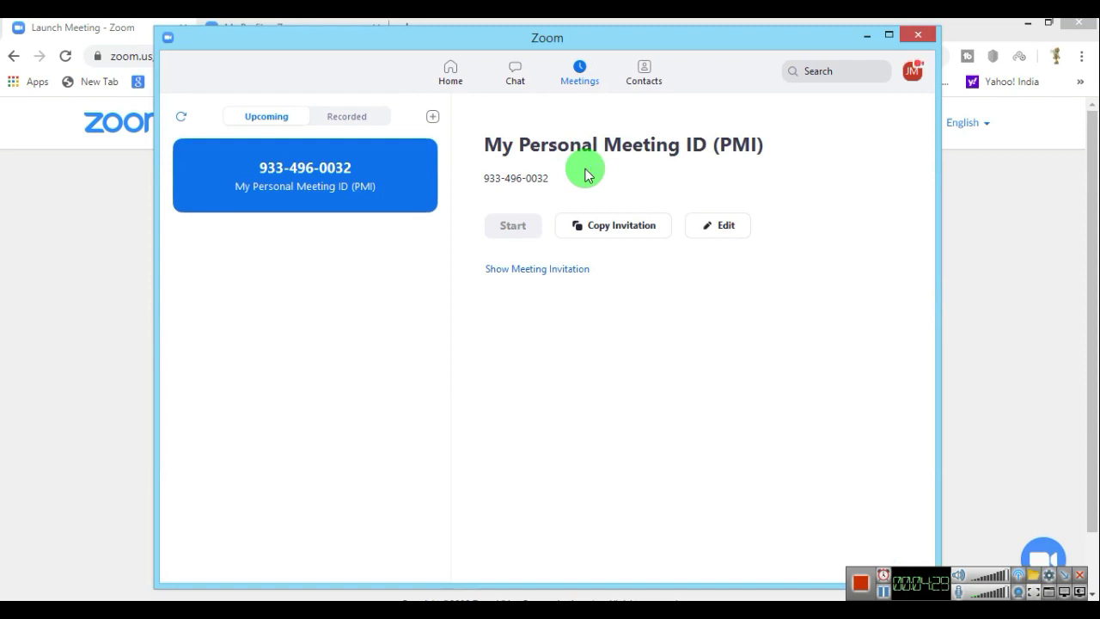
pyautogui.click(513, 226)
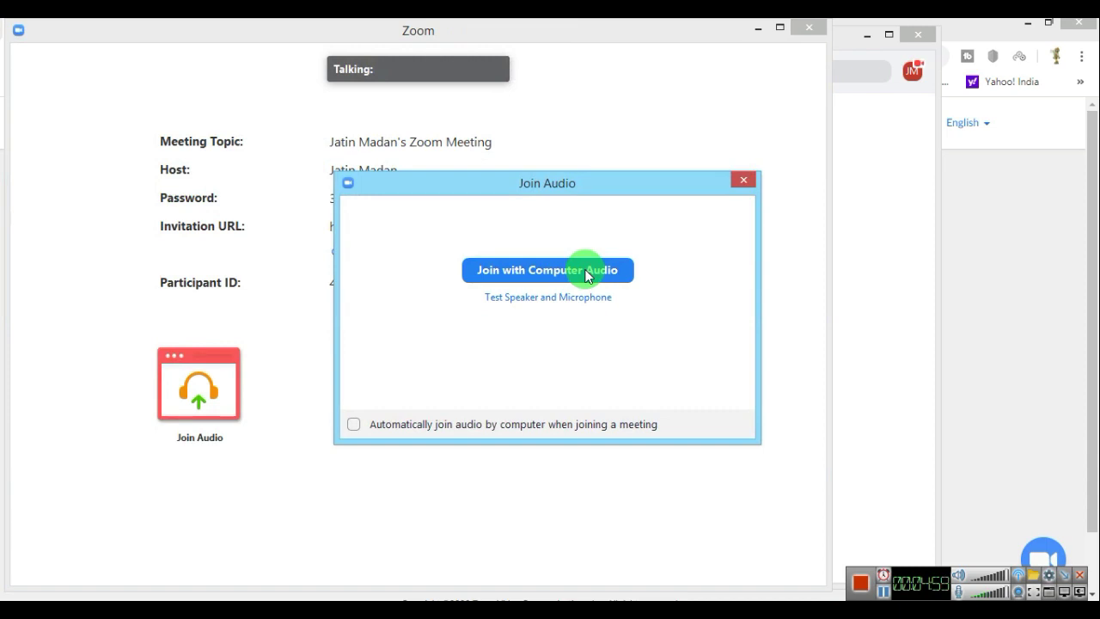
pyautogui.click(744, 180)
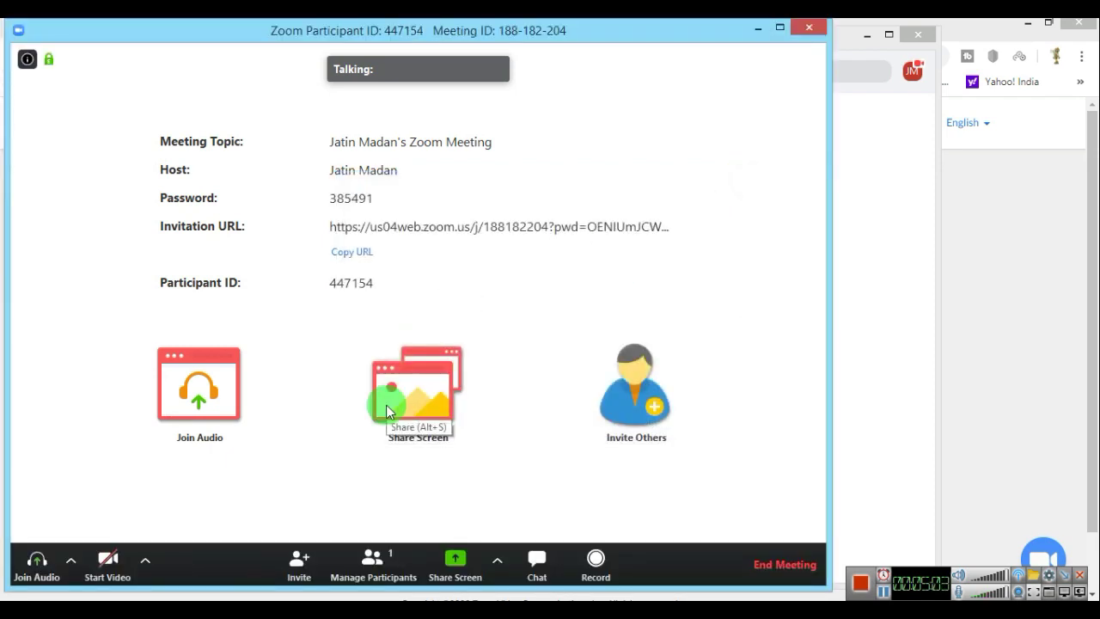